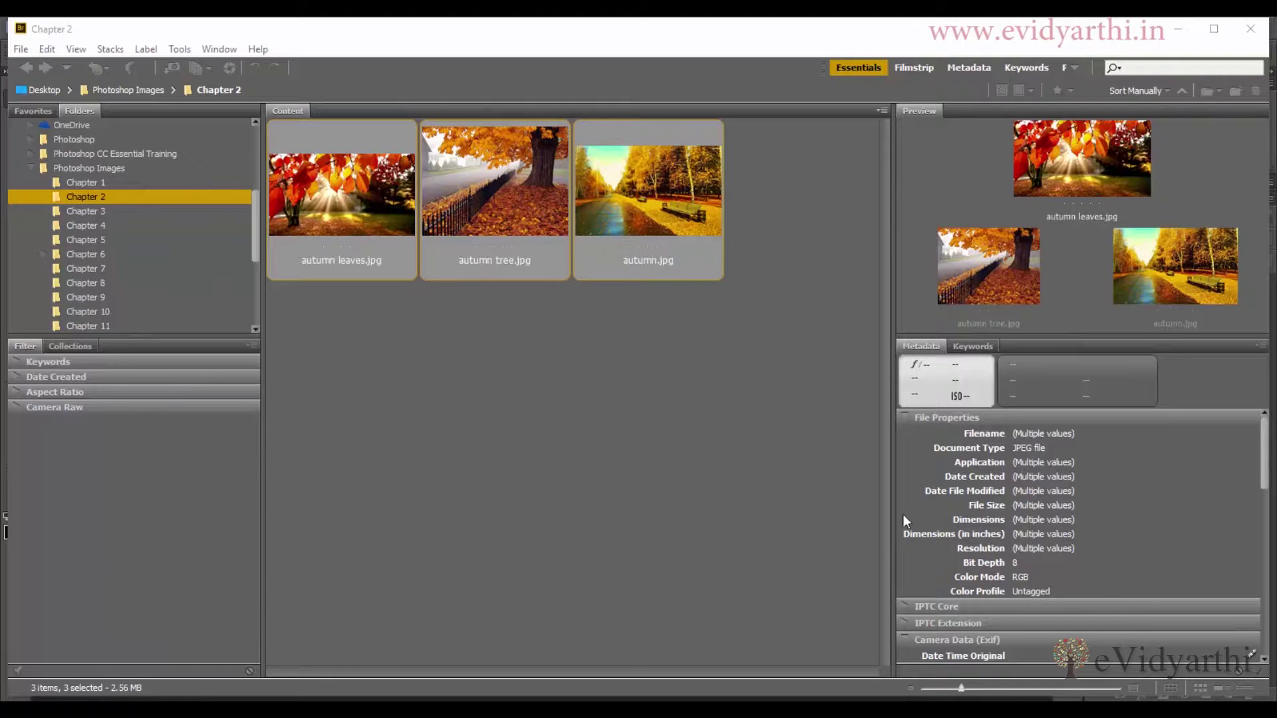
- In Bridge, marquee-select autumn leaves, autumn tree.jpg and autumn.jpg, then open all three in Photoshop
click(514, 499)
click(347, 210)
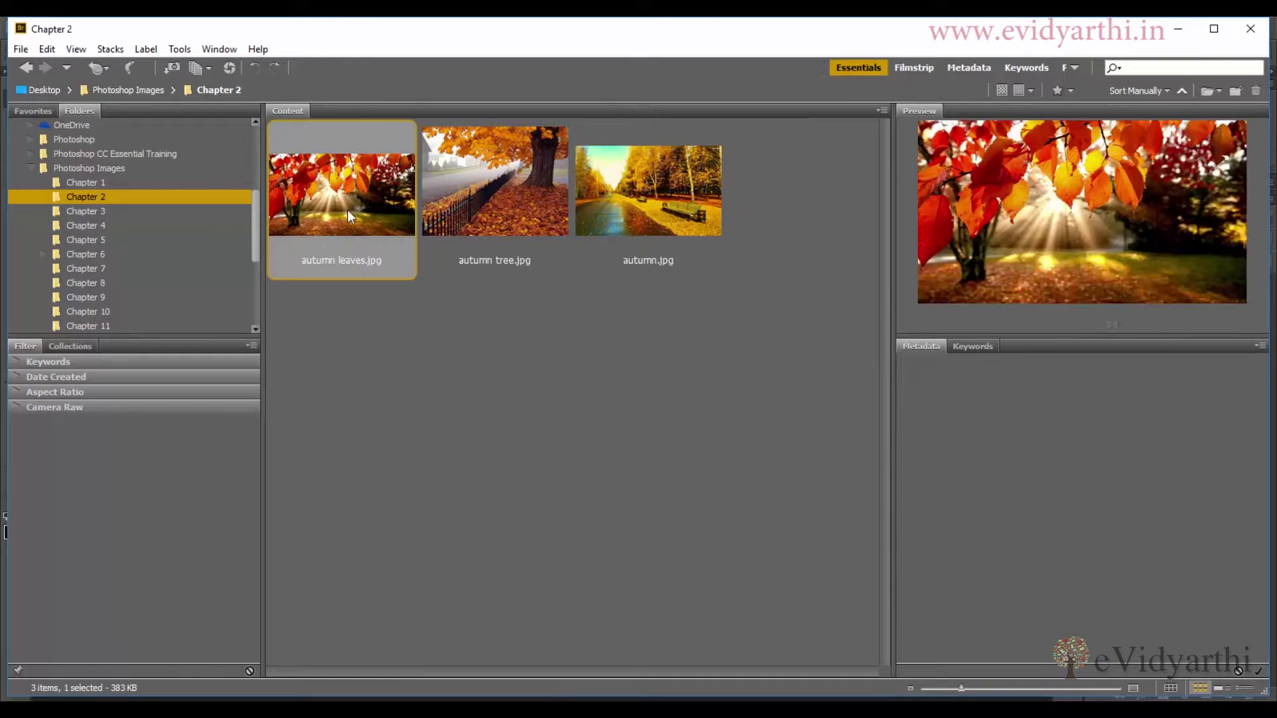
ctrl+click(477, 228)
ctrl+click(634, 228)
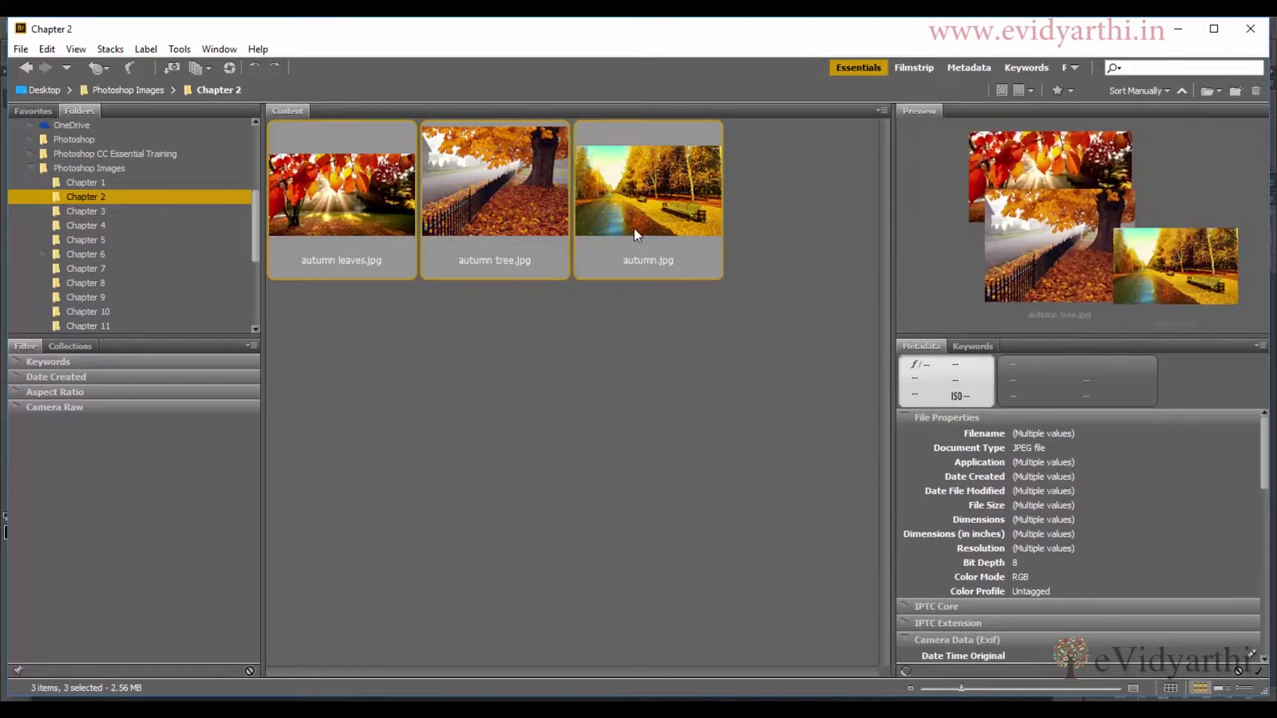
click(704, 332)
drag(642, 272, 338, 201)
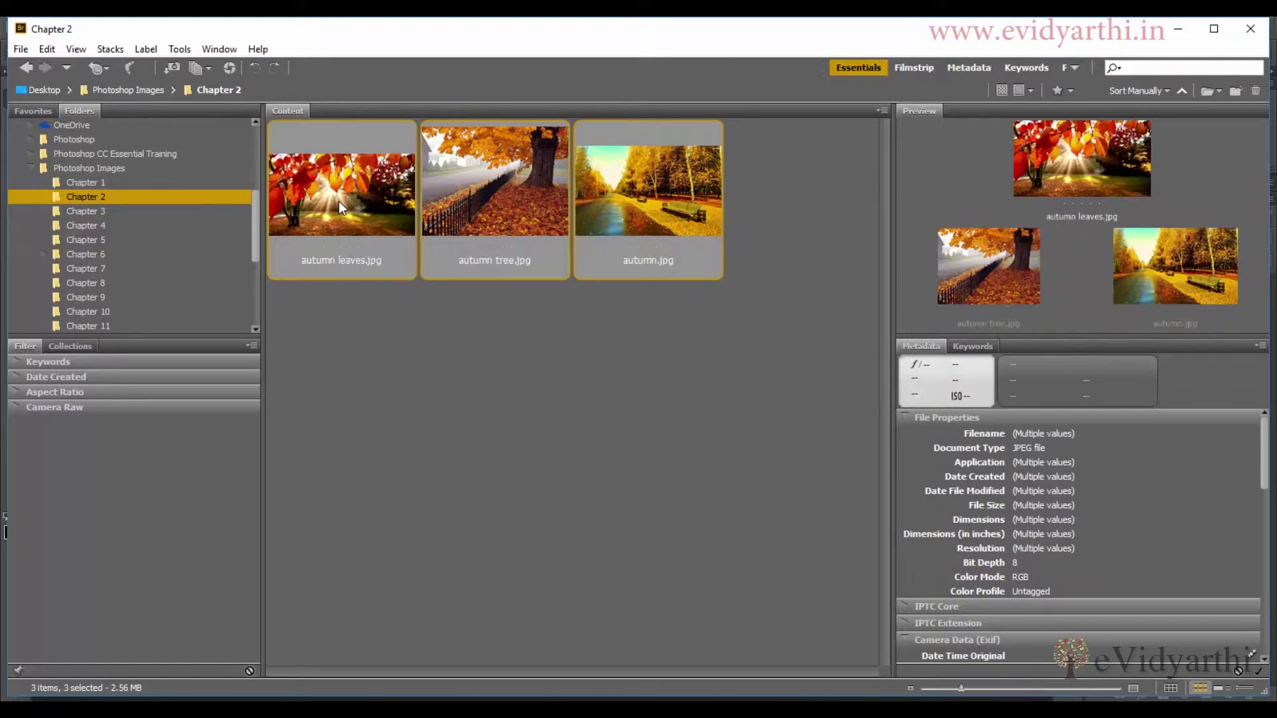
double_click(338, 200)
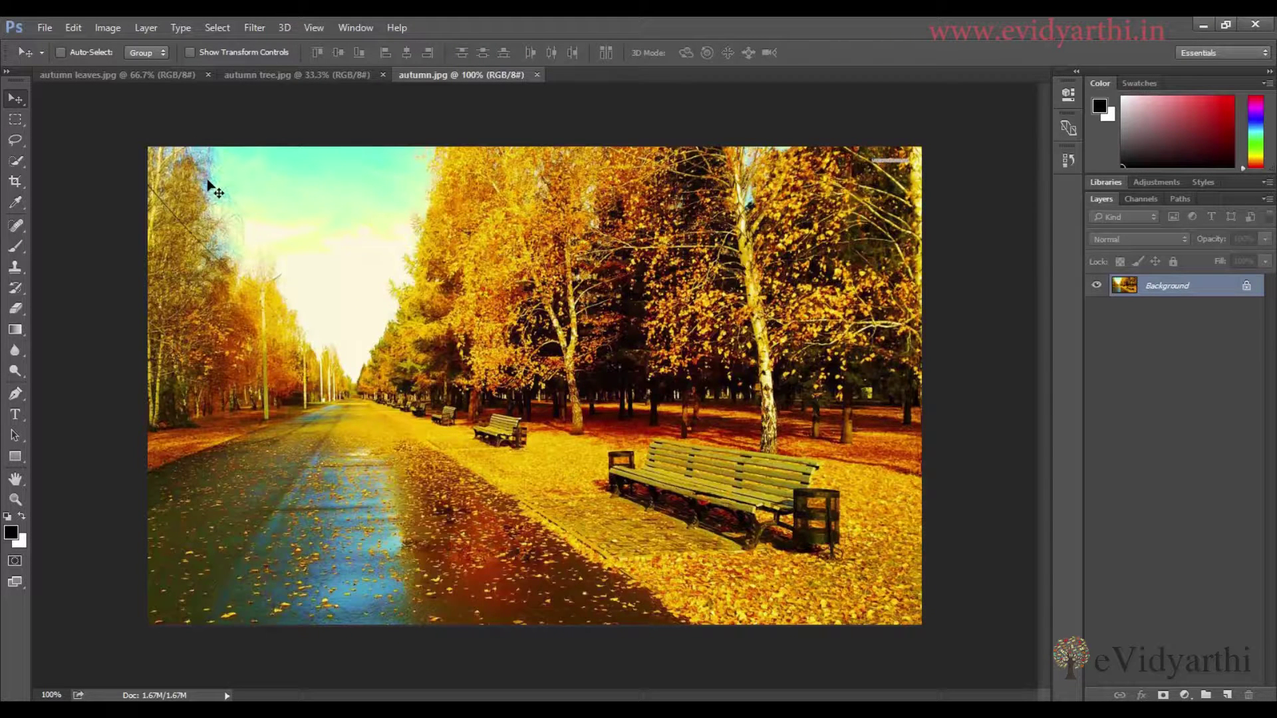
click(139, 79)
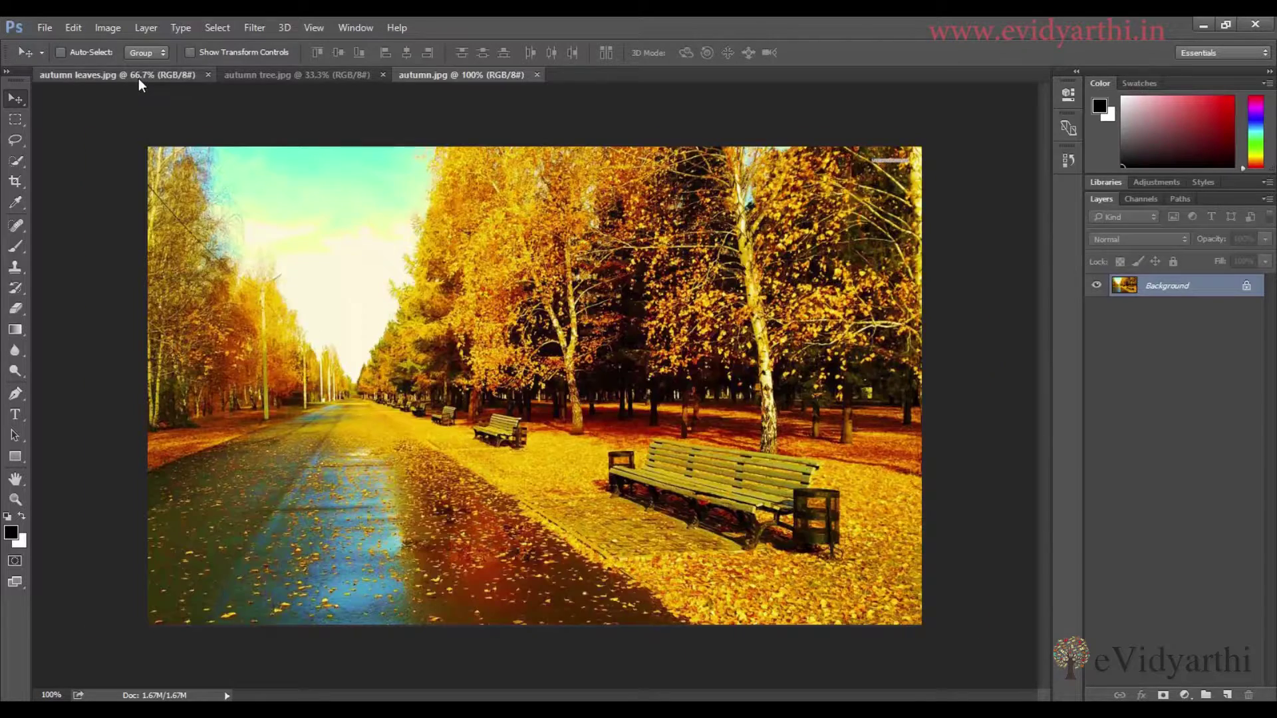
click(273, 75)
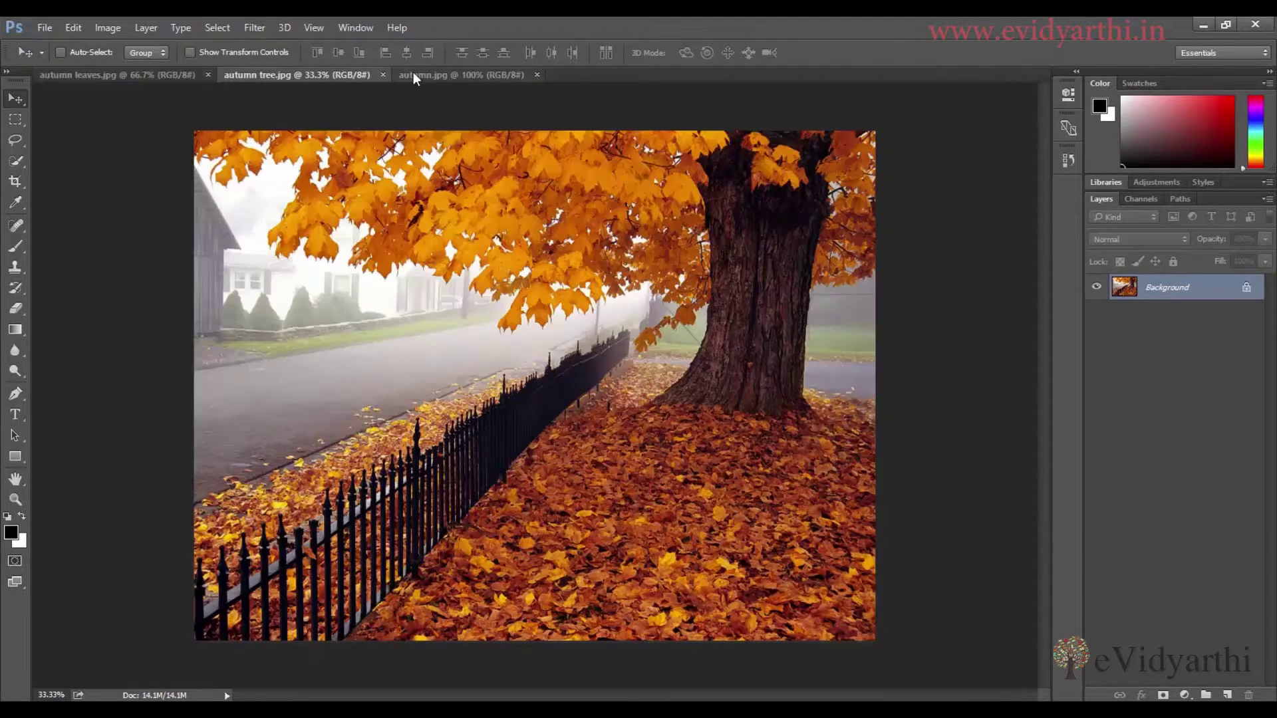
click(424, 78)
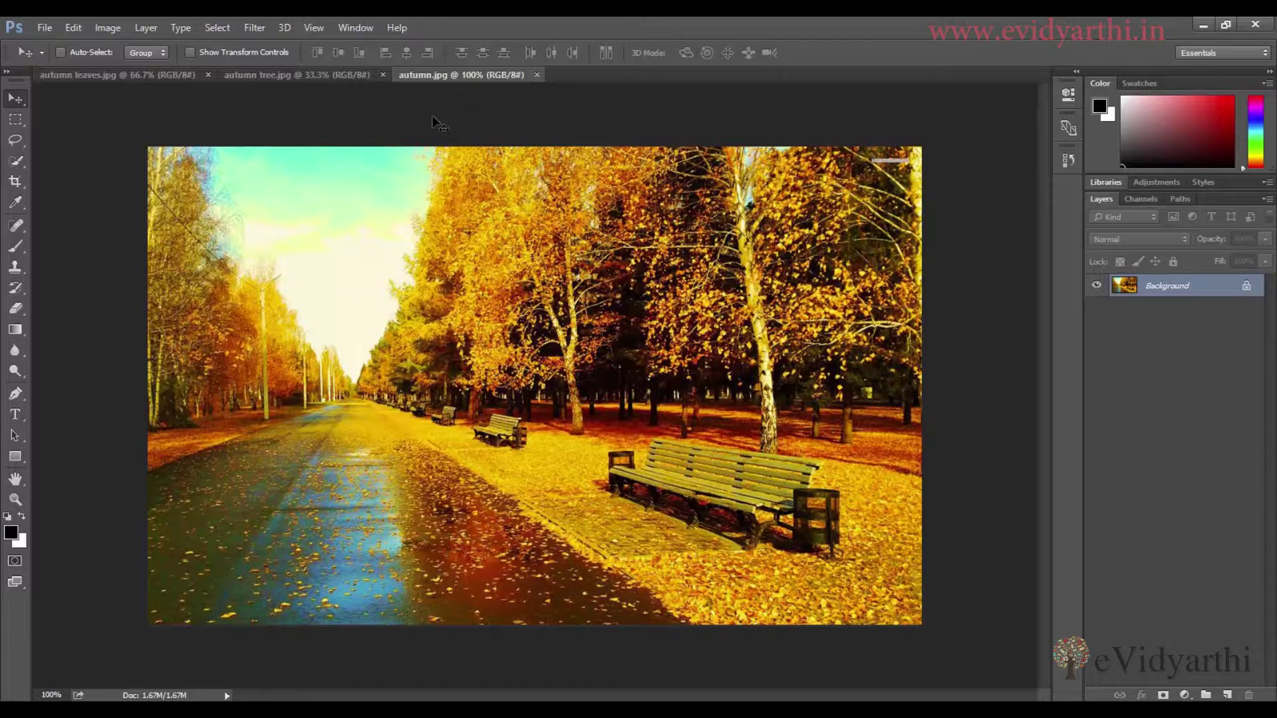
click(157, 76)
click(287, 74)
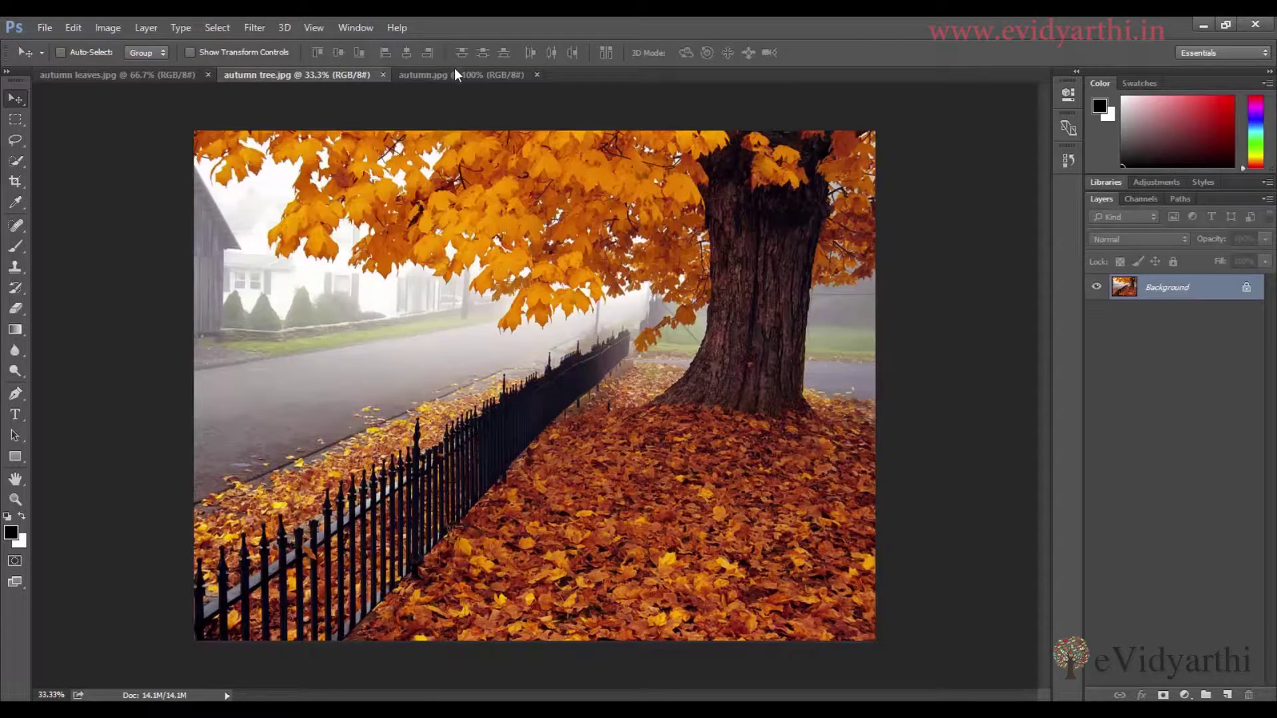
click(455, 73)
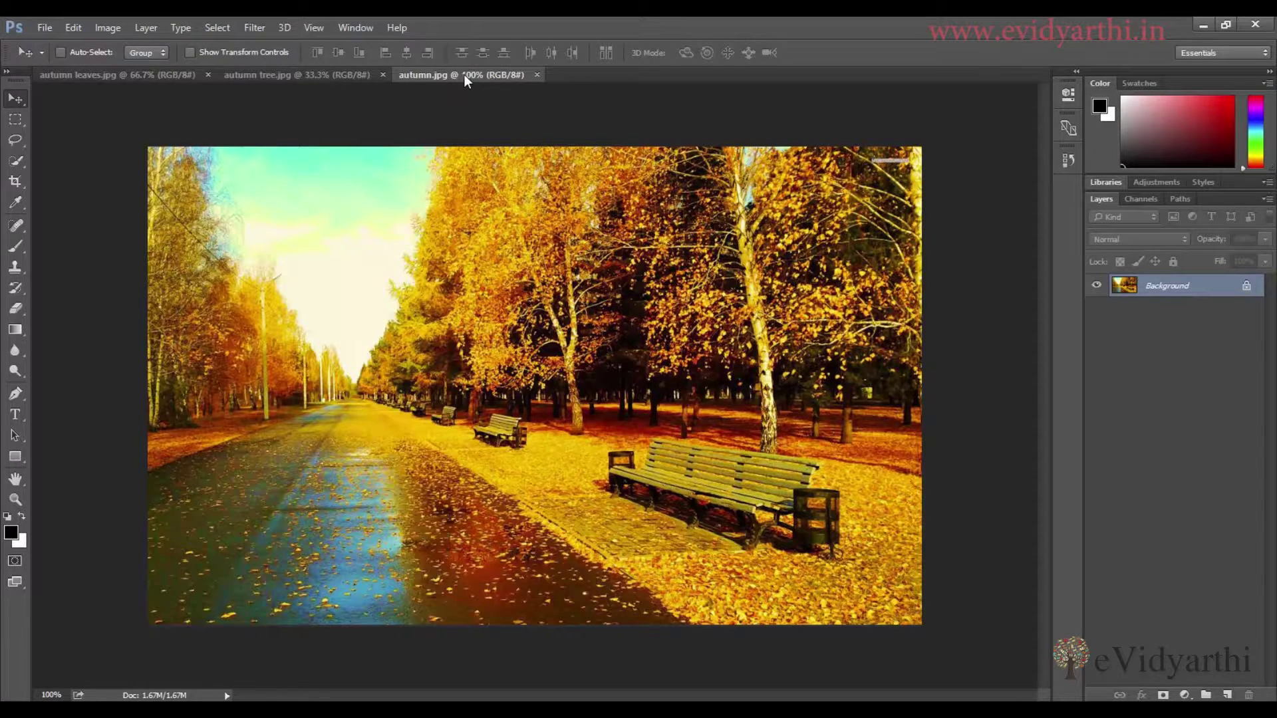
- Move the autumn.jpg tab to the front of the tab bar
drag(464, 73, 102, 82)
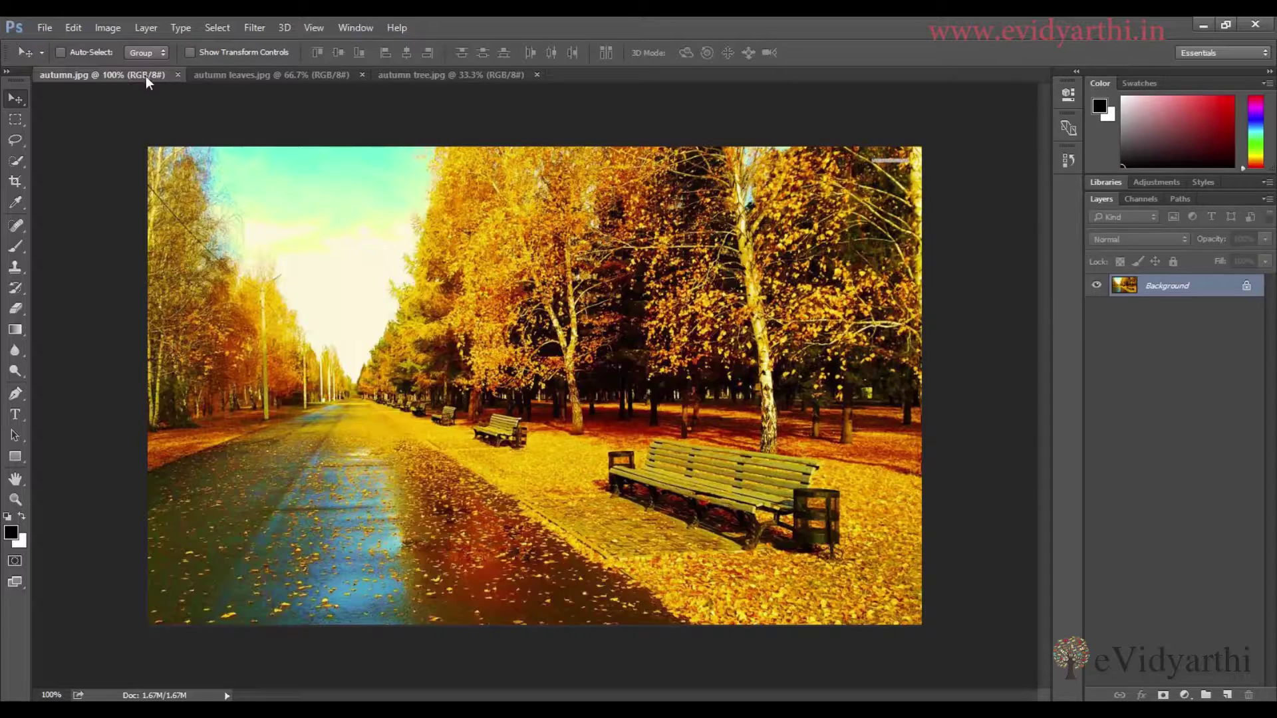
- Pull autumn tree.jpg out of the tab bar into its own floating window
drag(467, 73, 989, 345)
- Float autumn leaves.jpg and autumn.jpg, dock autumn.jpg into the leaves window, then merge in autumn tree.jpg
drag(960, 290, 781, 161)
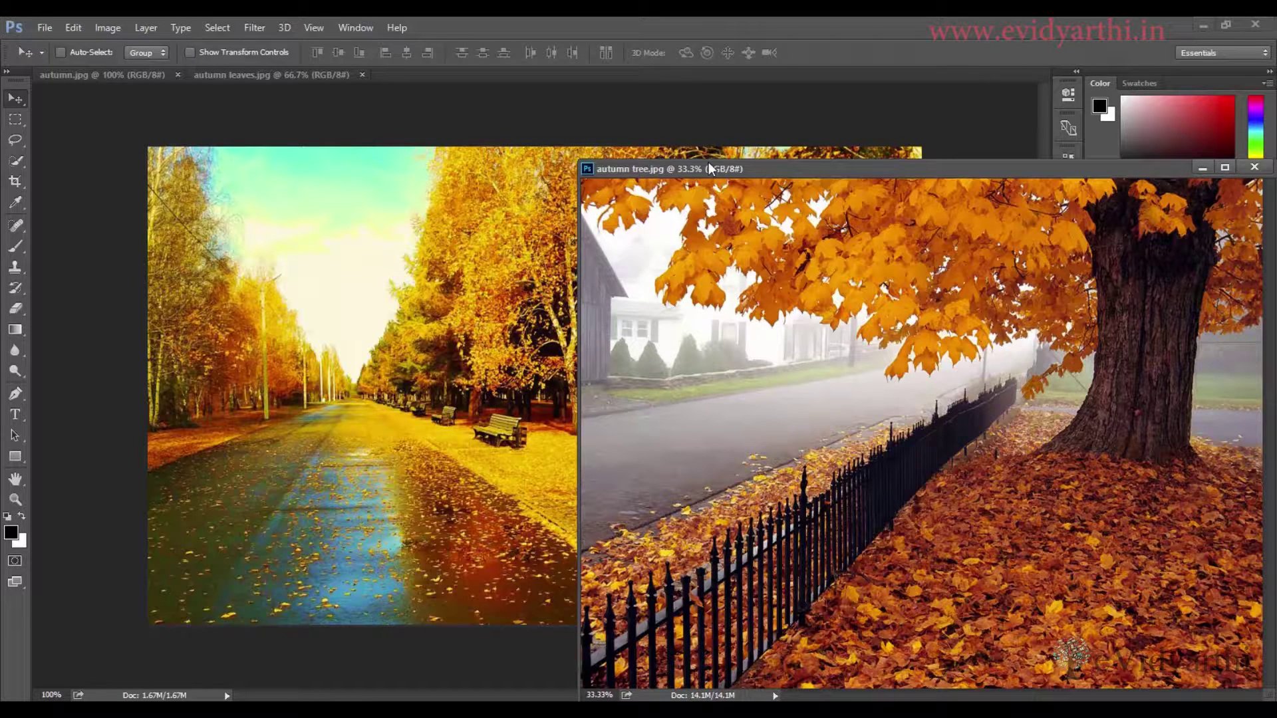
drag(262, 75, 271, 217)
drag(133, 77, 272, 294)
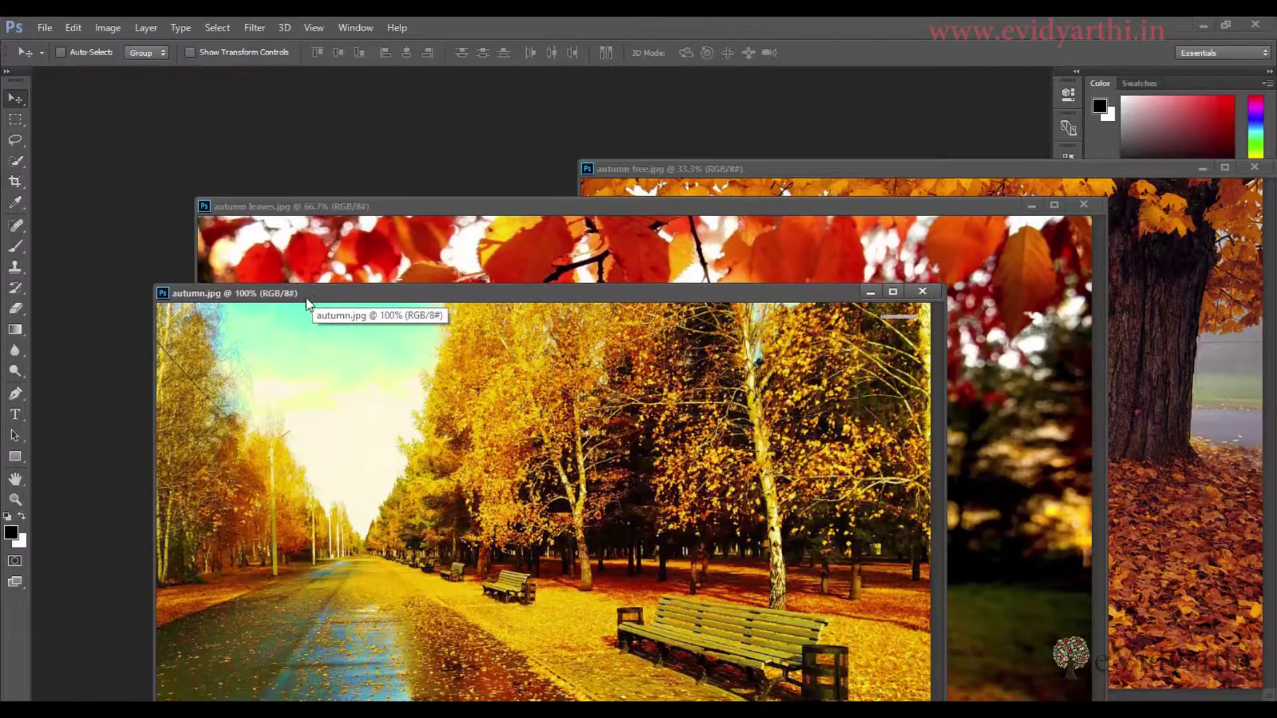
drag(297, 298, 371, 218)
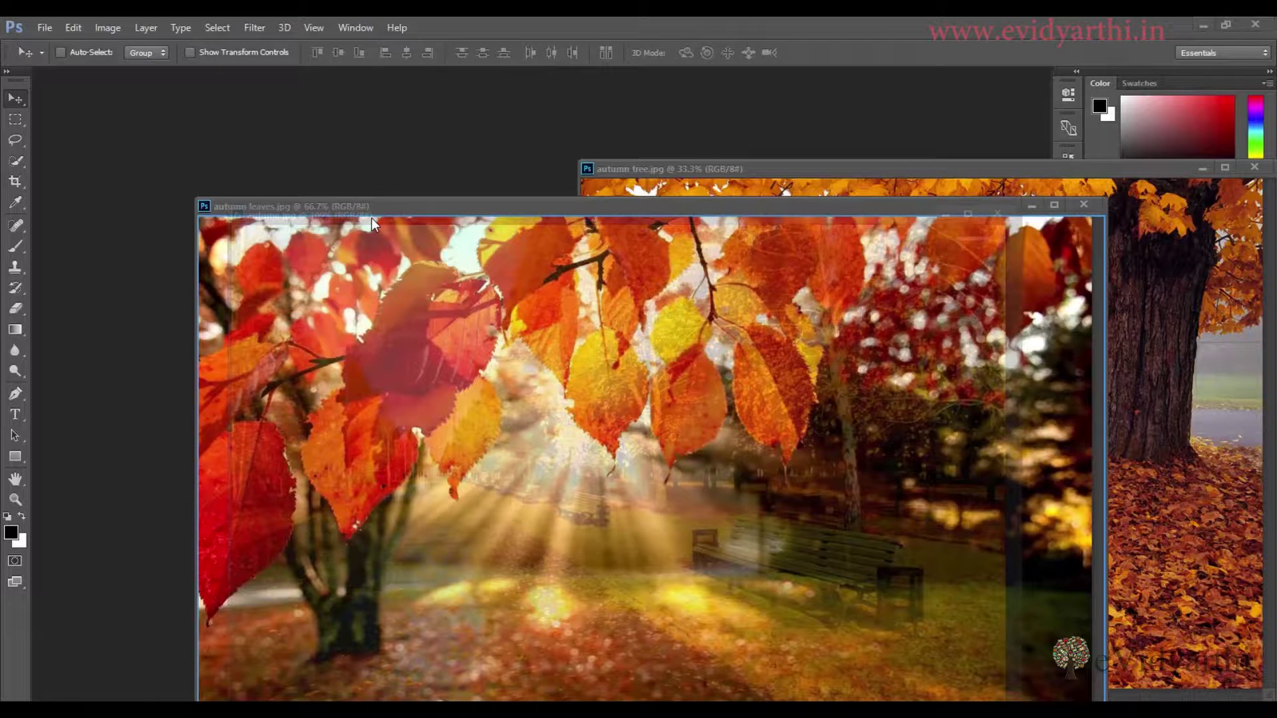
drag(371, 218, 371, 219)
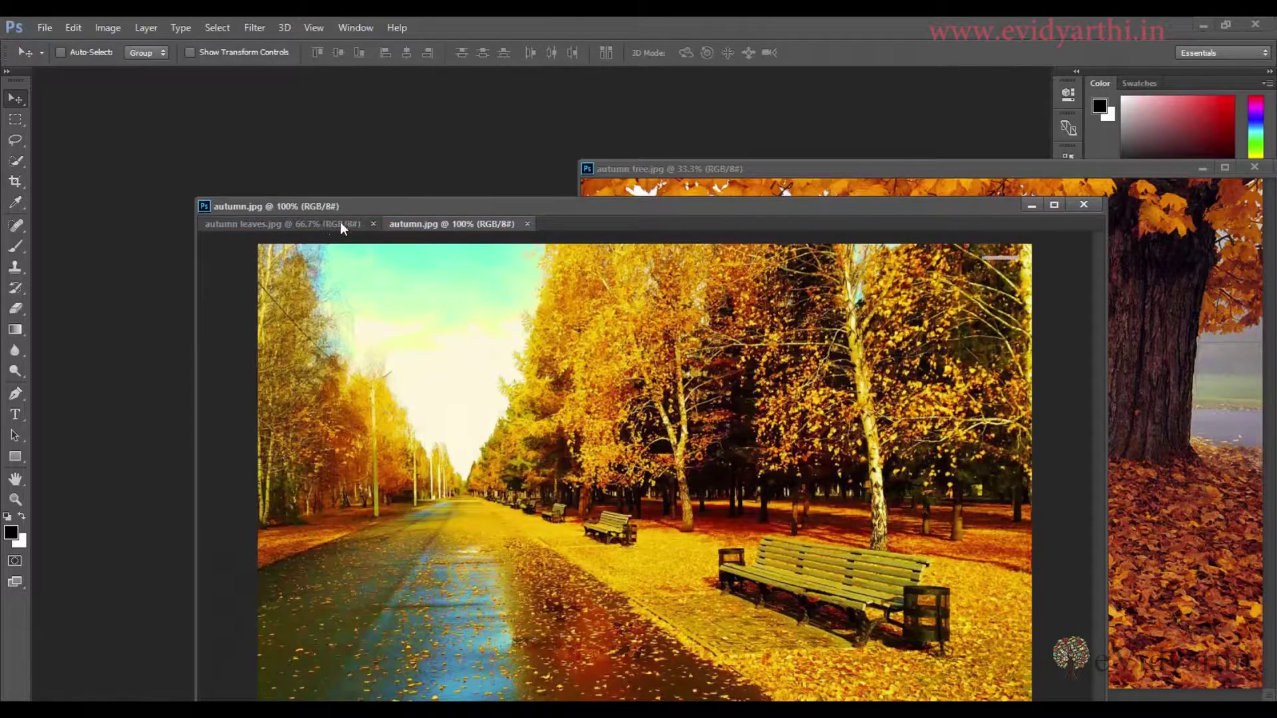
drag(357, 209, 468, 144)
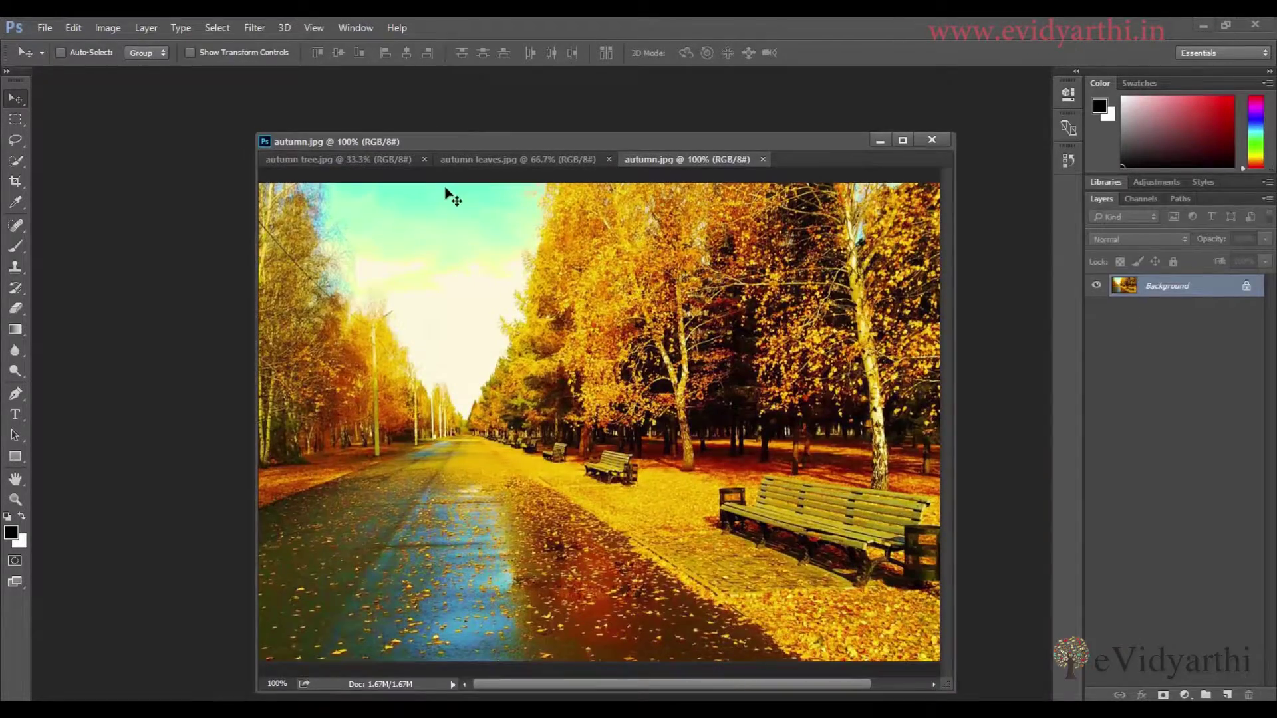
- Dock the combined window back as regular tabs, then float autumn.jpg and autumn leaves.jpg separately
drag(483, 141, 260, 78)
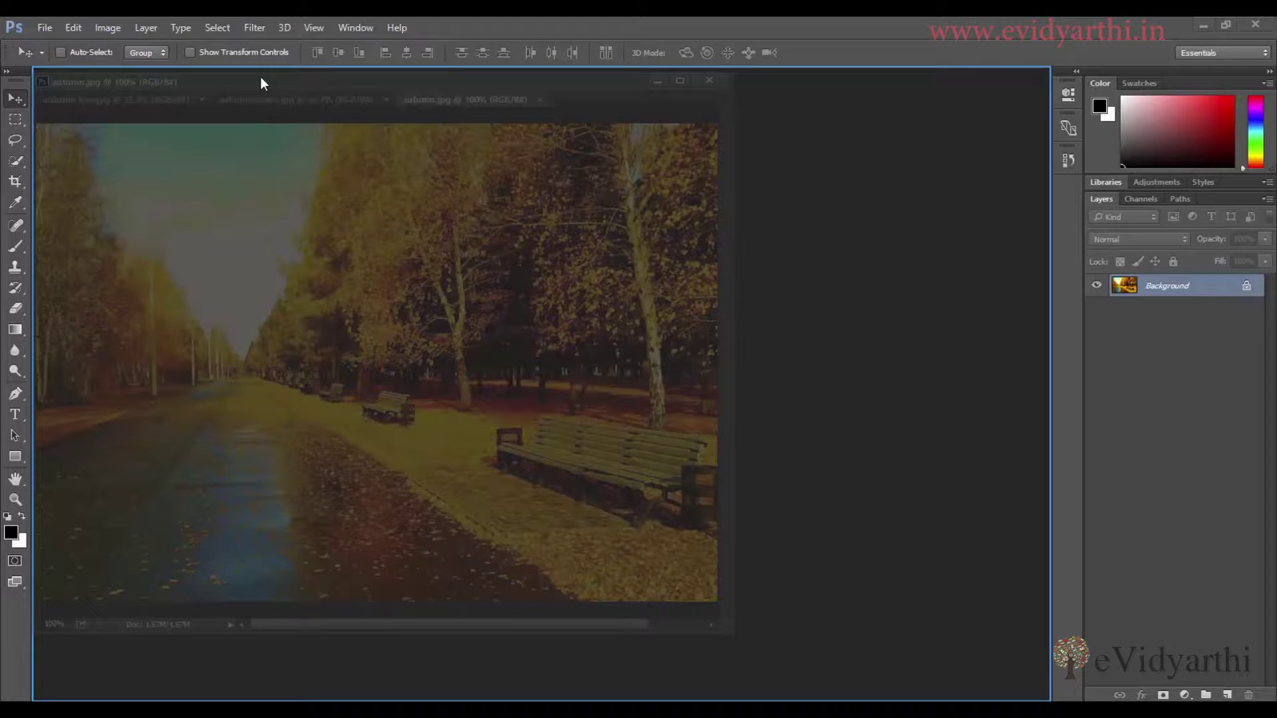
drag(261, 76, 260, 77)
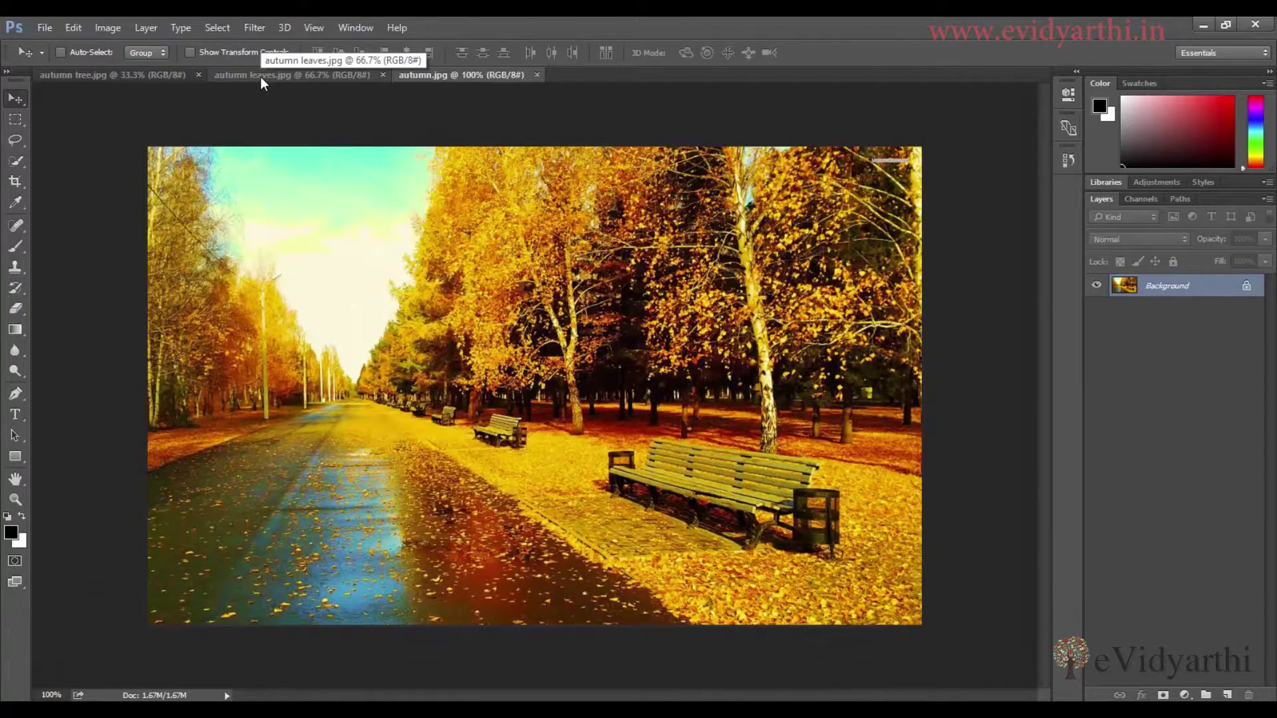
drag(462, 74, 576, 132)
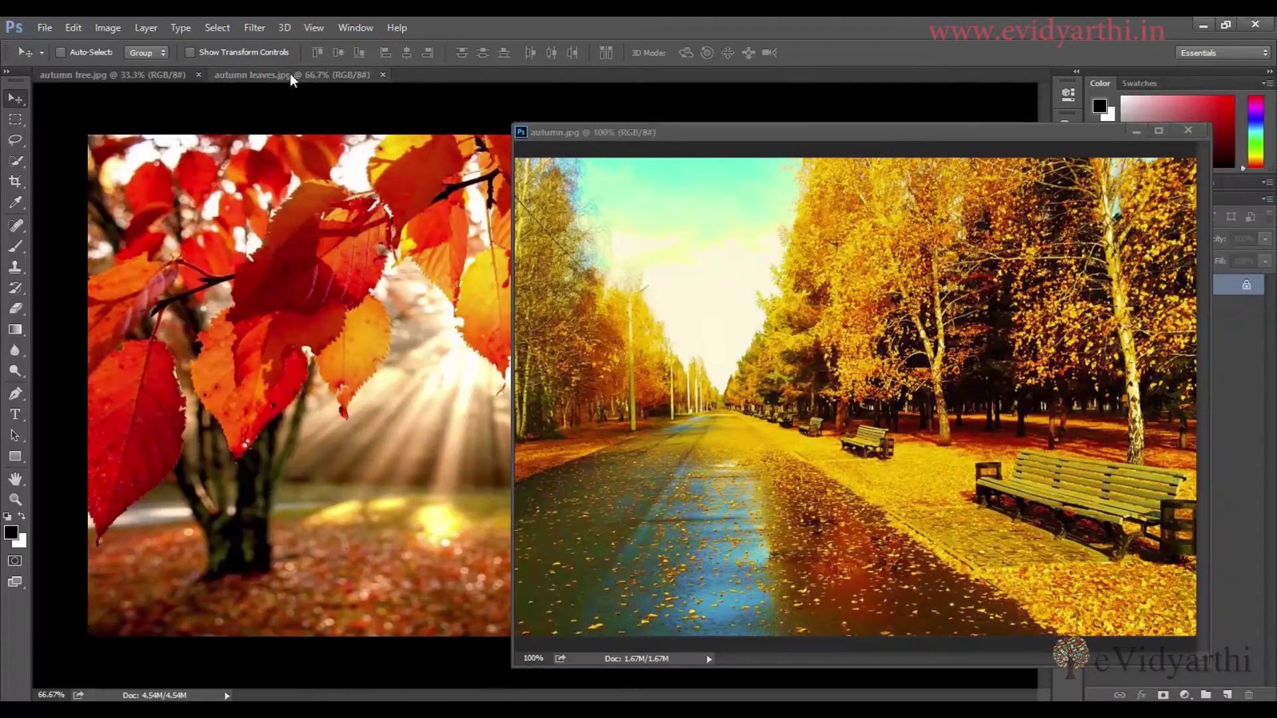
drag(291, 77, 291, 198)
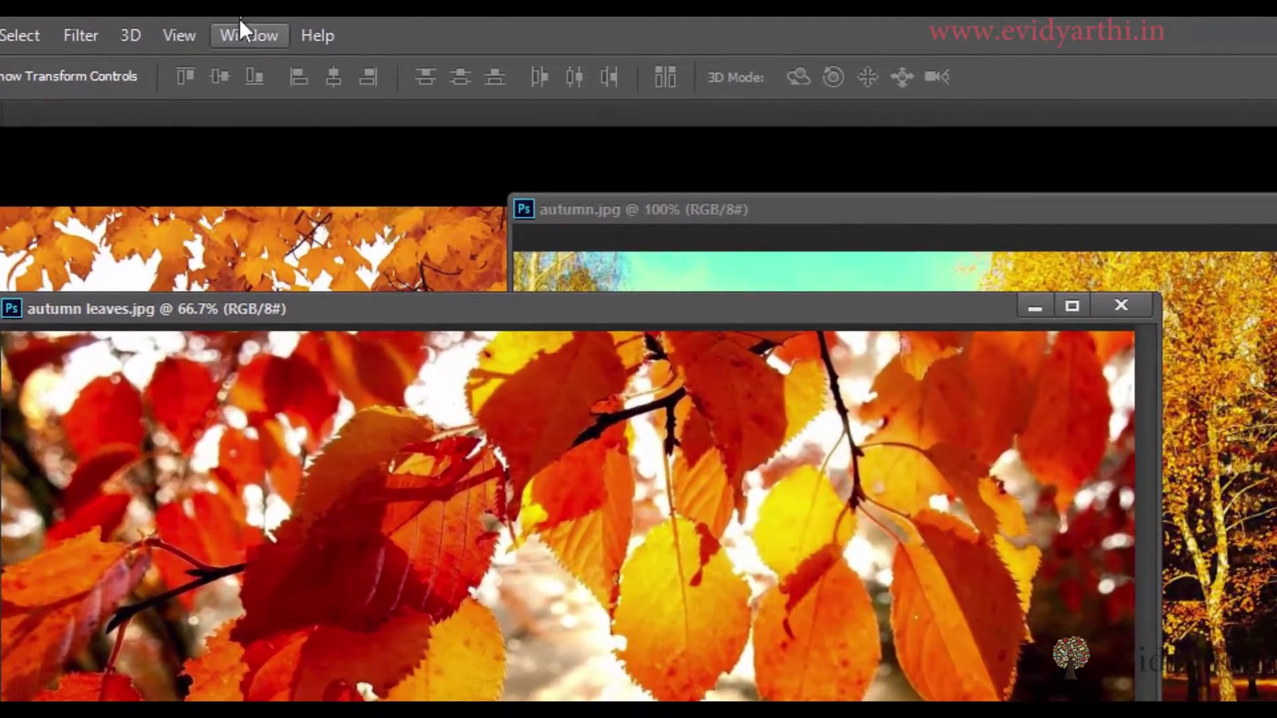
- Use Window > Arrange > Consolidate All to Tabs to dock every floating photo
click(240, 31)
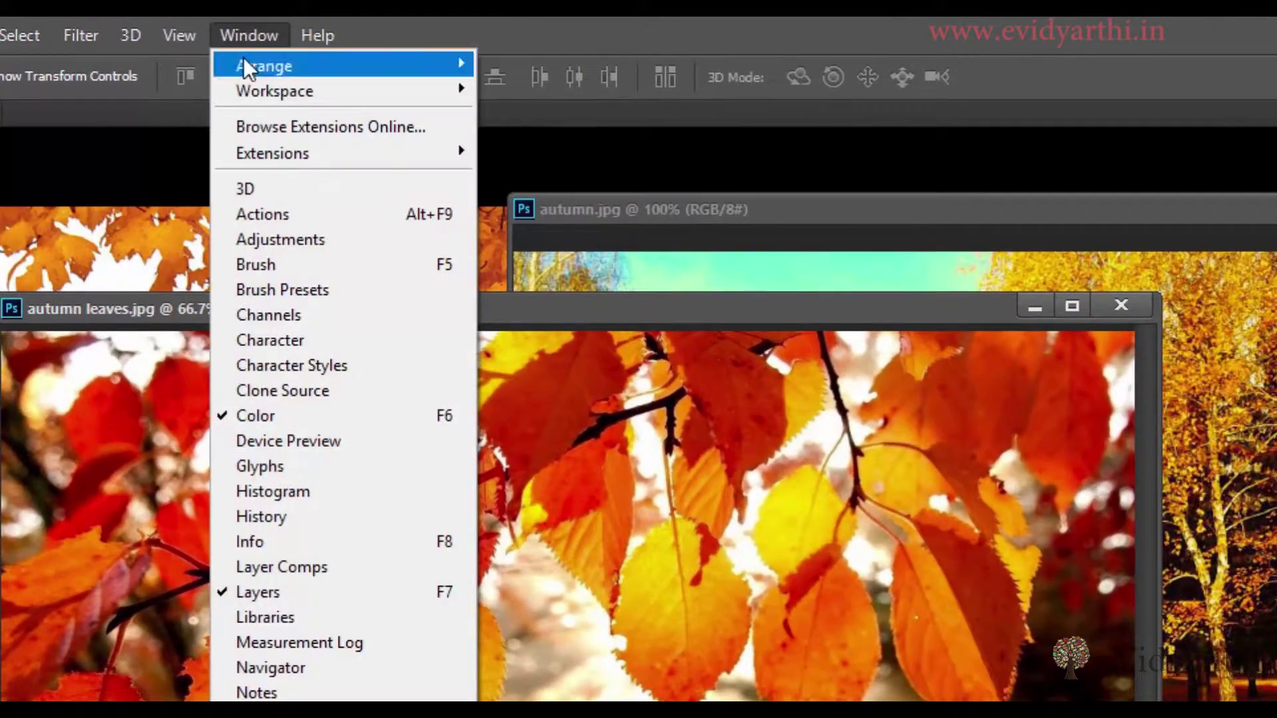
mouse_move(243, 57)
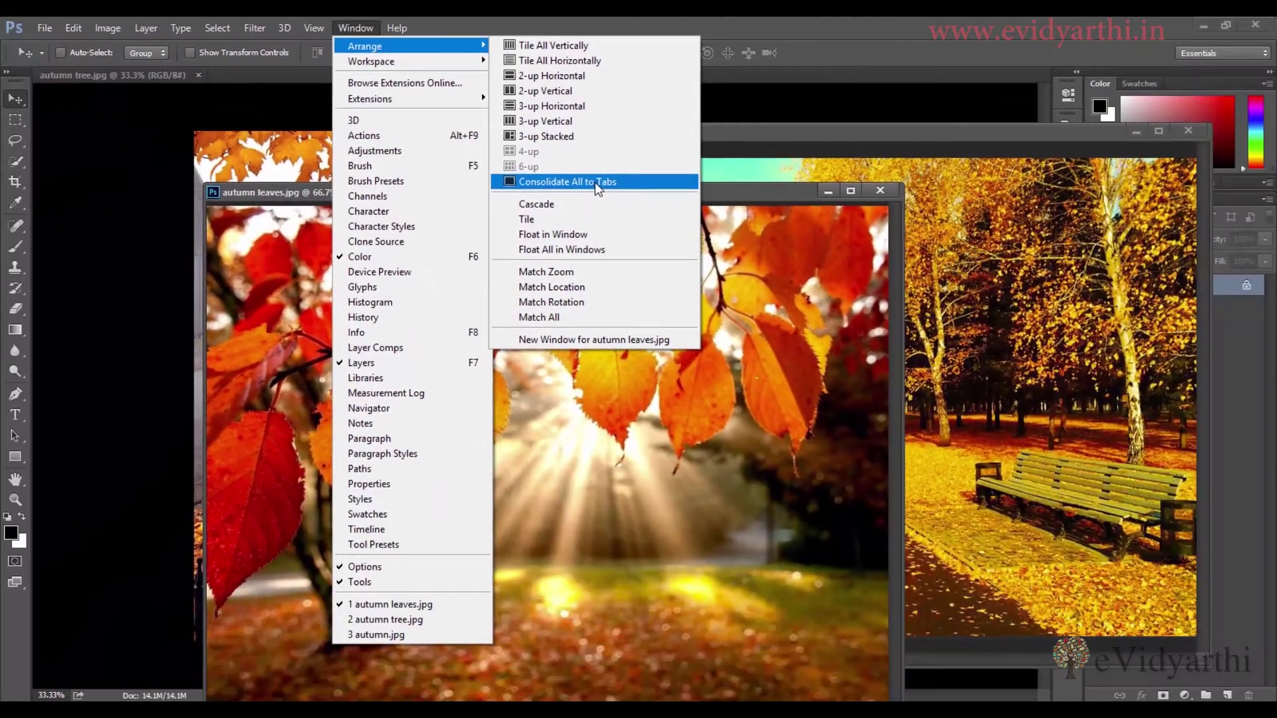
click(646, 292)
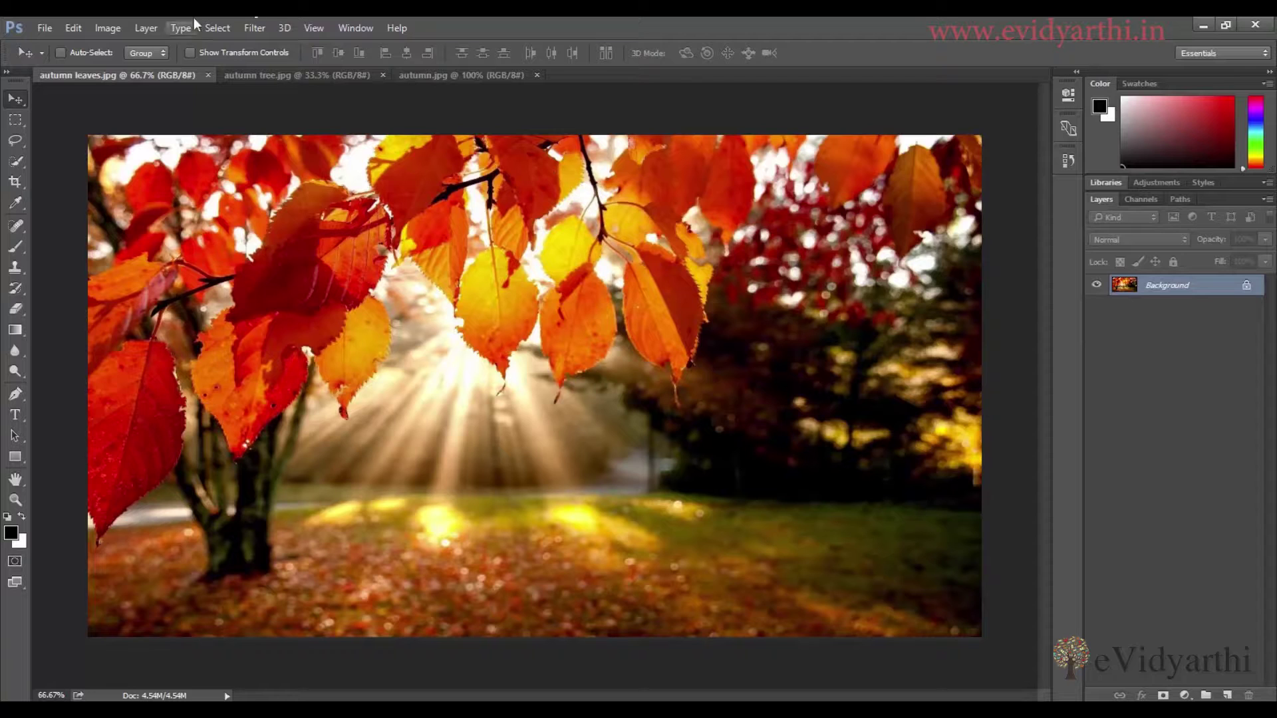
click(267, 74)
click(423, 75)
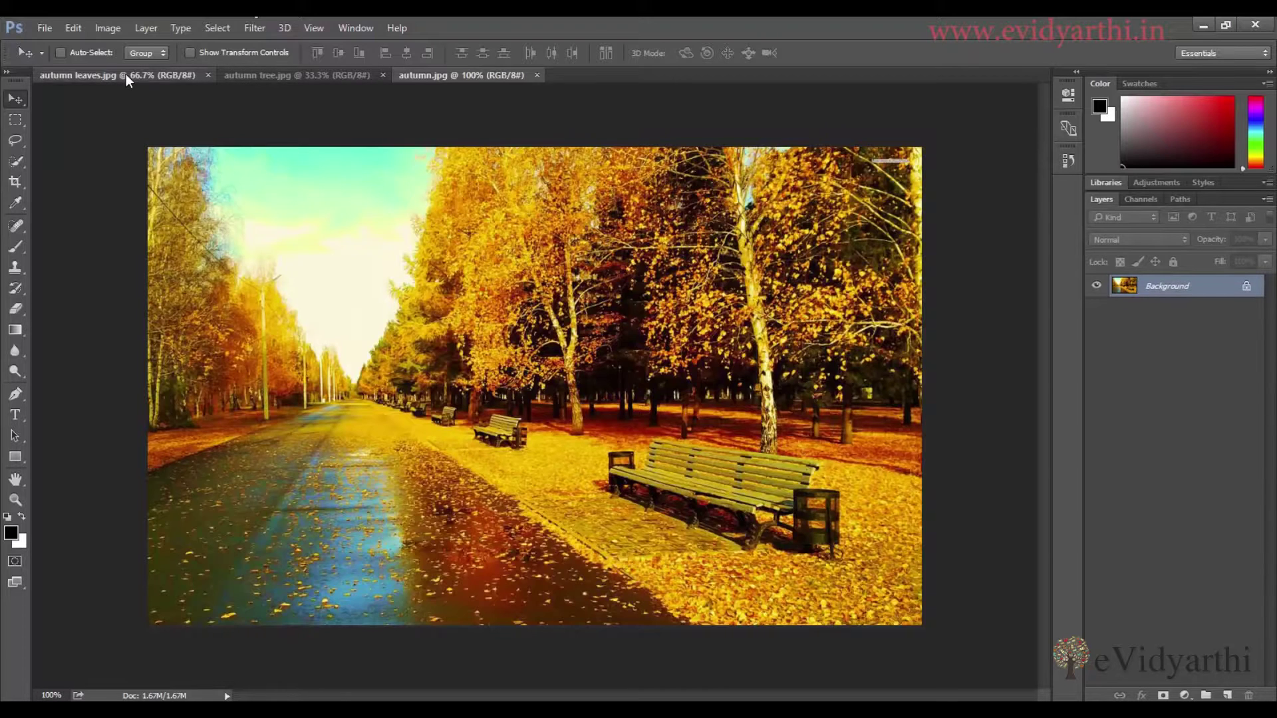
click(126, 75)
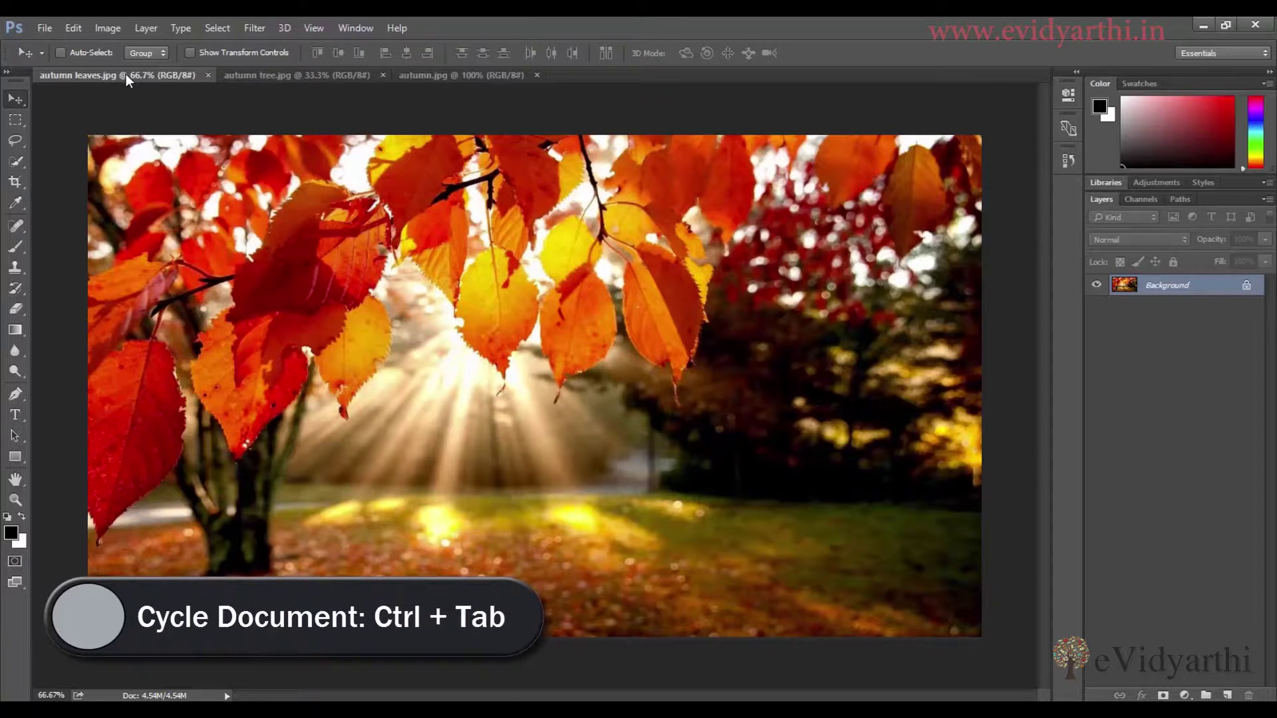
key(ctrl)
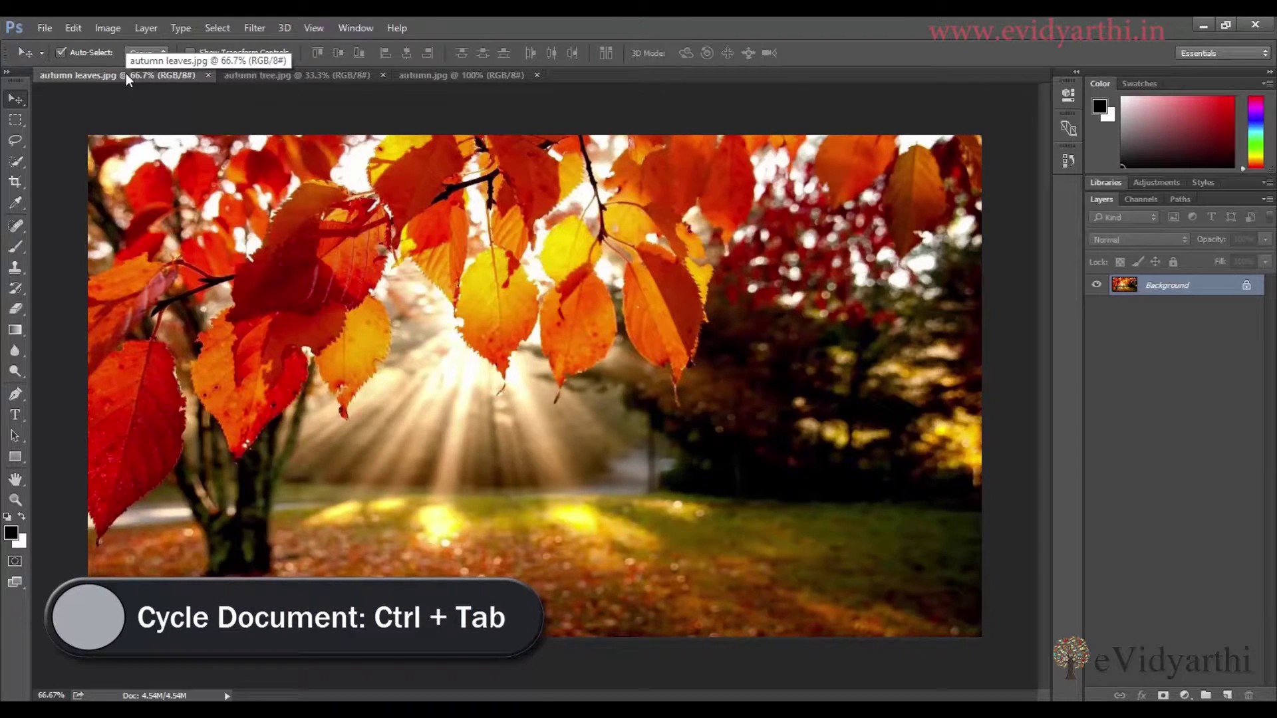
key(ctrl+Tab)
key(ctrl+Tab)
key(ctrl+Tab)
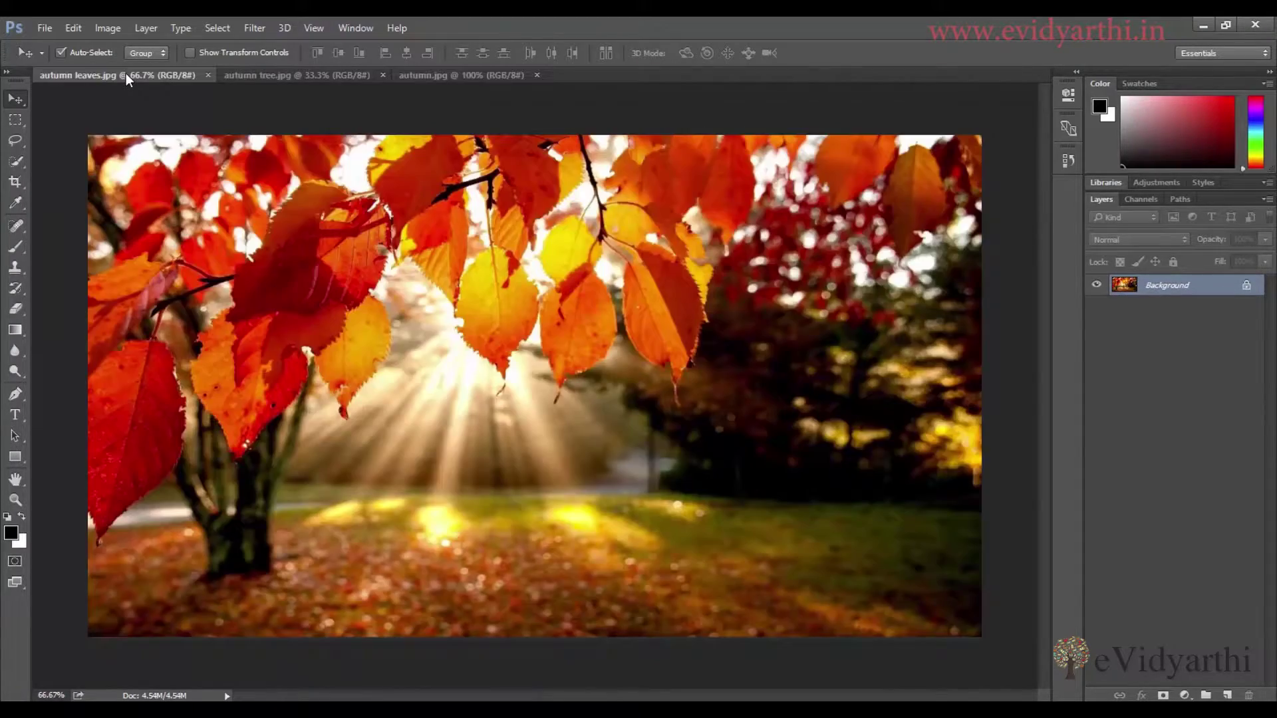
key(ctrl+Tab)
key(ctrl+Tab)
key(ctrl+Tab)
key(ctrl+Tab)
key(ctrl+Tab)
key(ctrl+Tab)
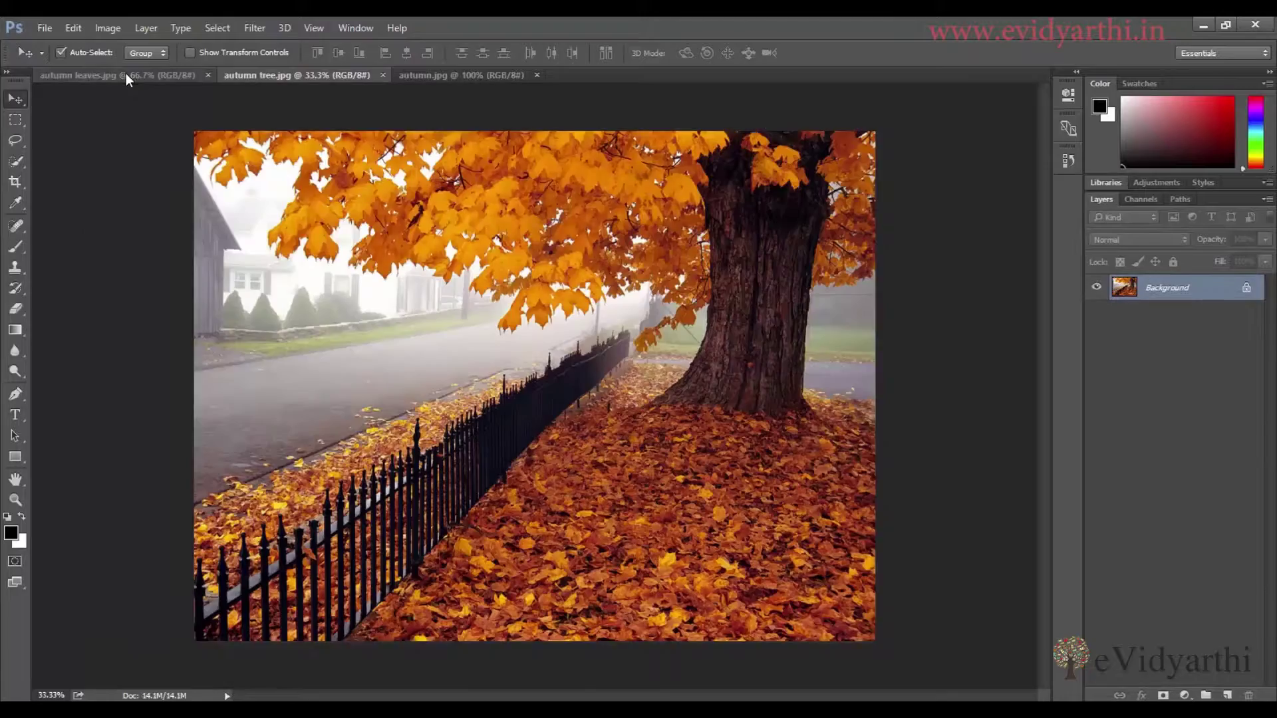
key(ctrl+Tab)
key(ctrl+Tab)
key(ctrl+Tab)
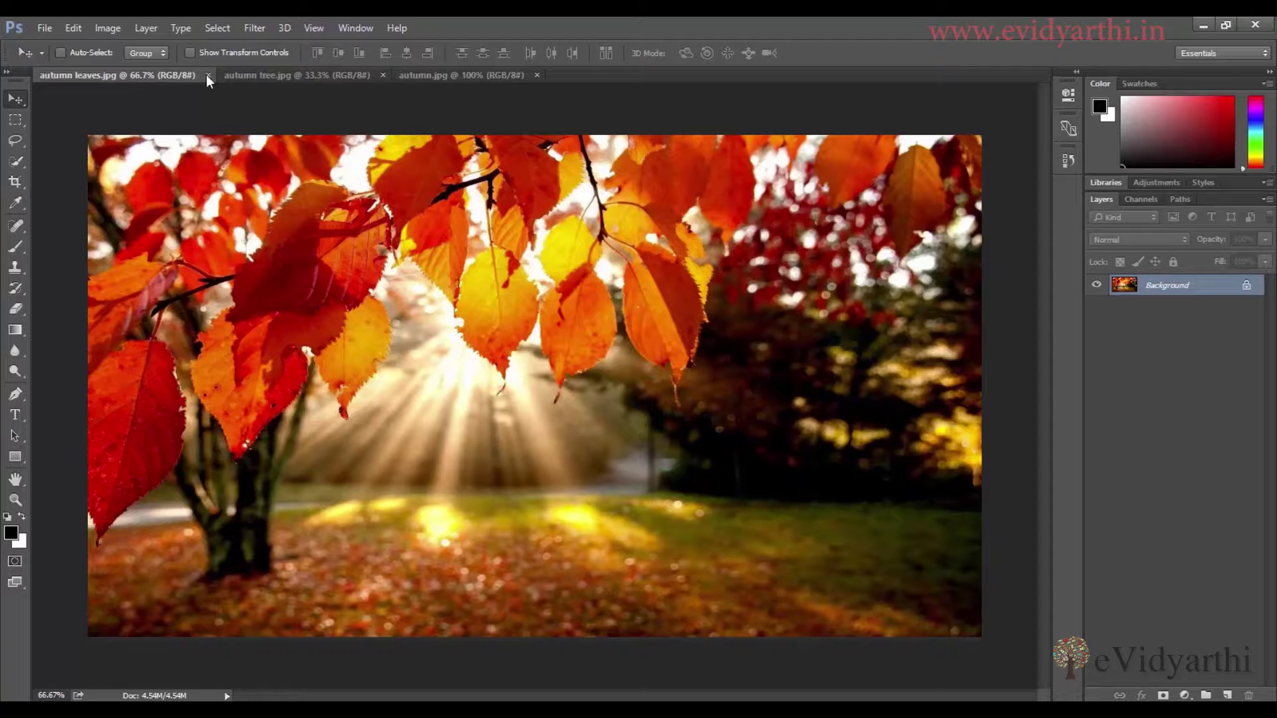
- Switch to the autumn tree.jpg tab and close that document
click(261, 79)
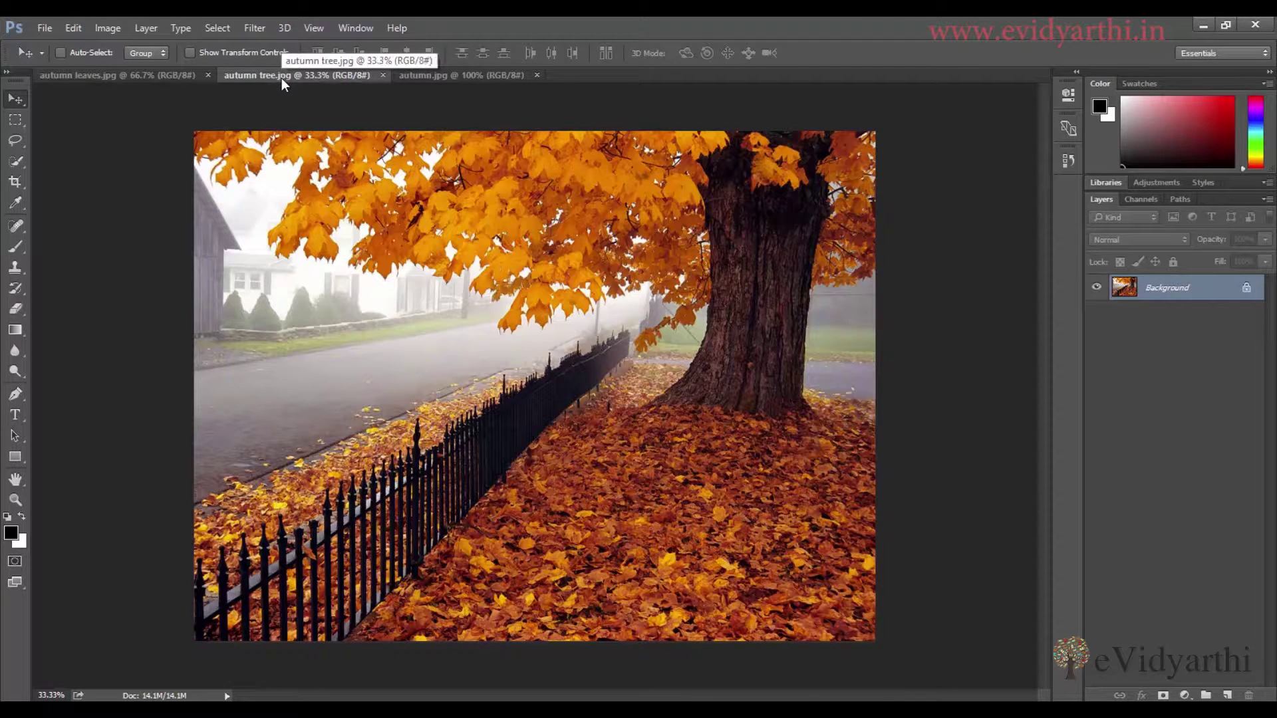
click(384, 76)
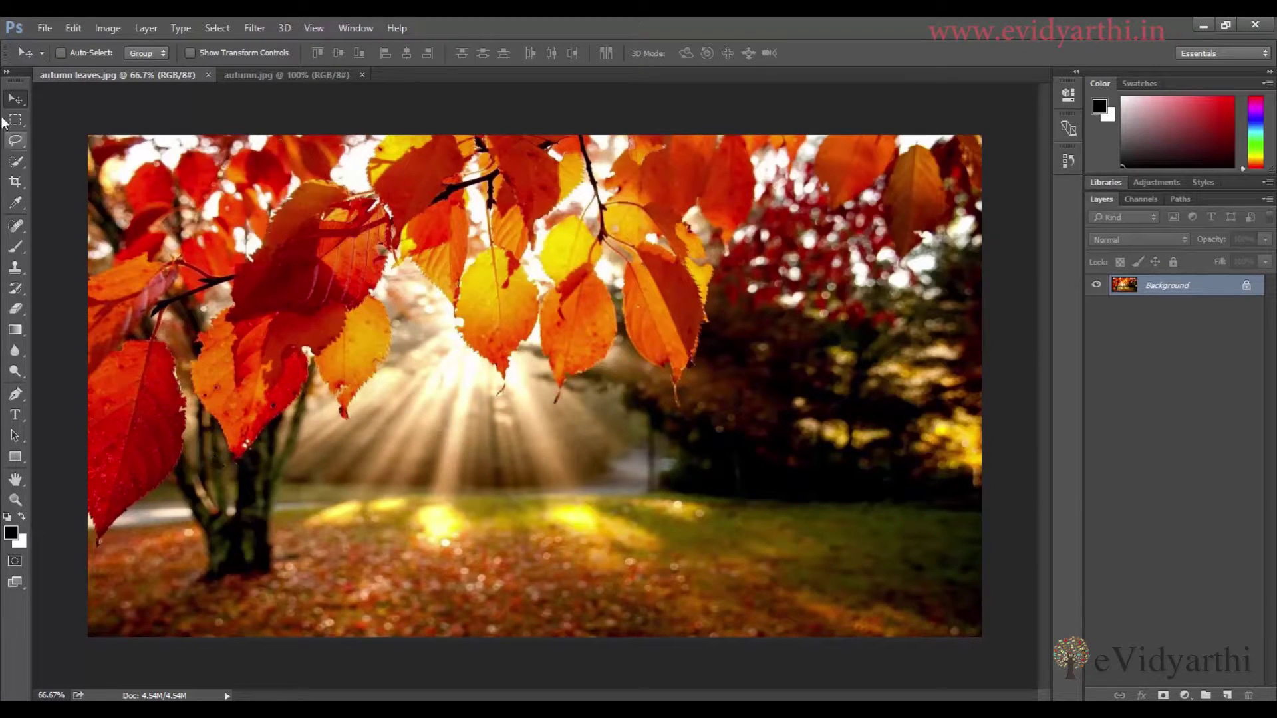
- Close autumn leaves.jpg and autumn.jpg together with File > Close All
click(41, 28)
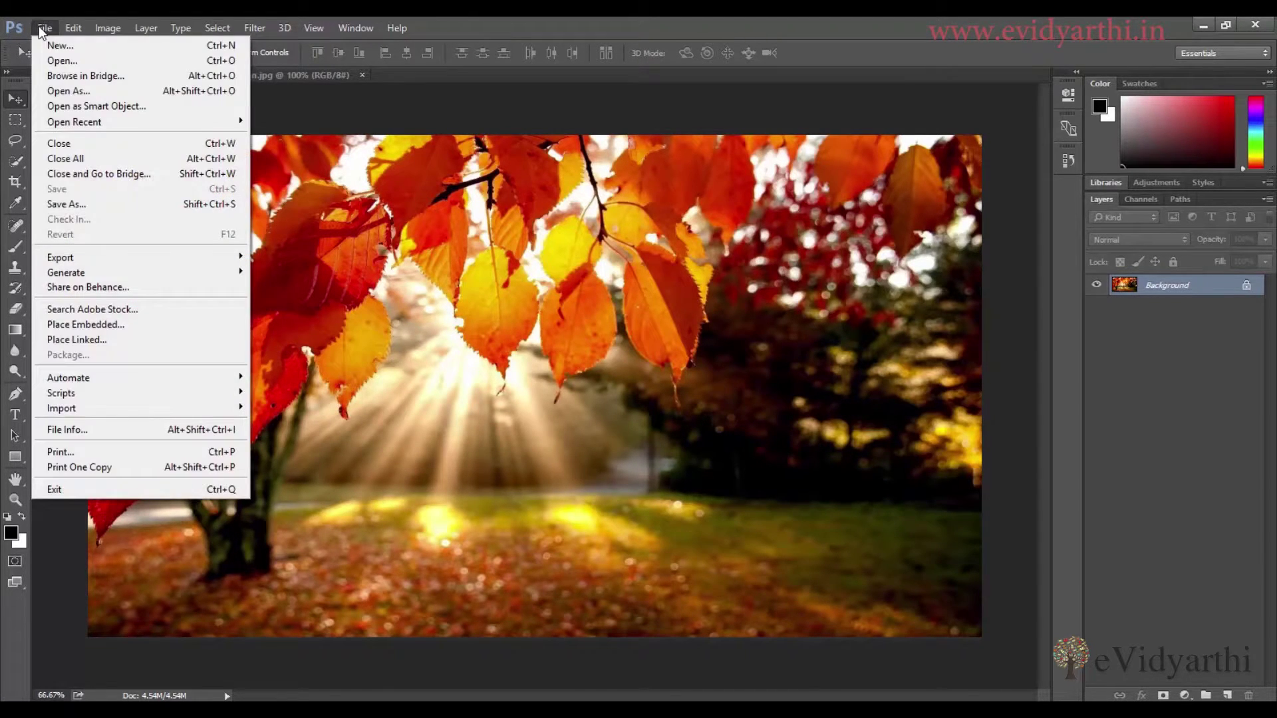
click(96, 159)
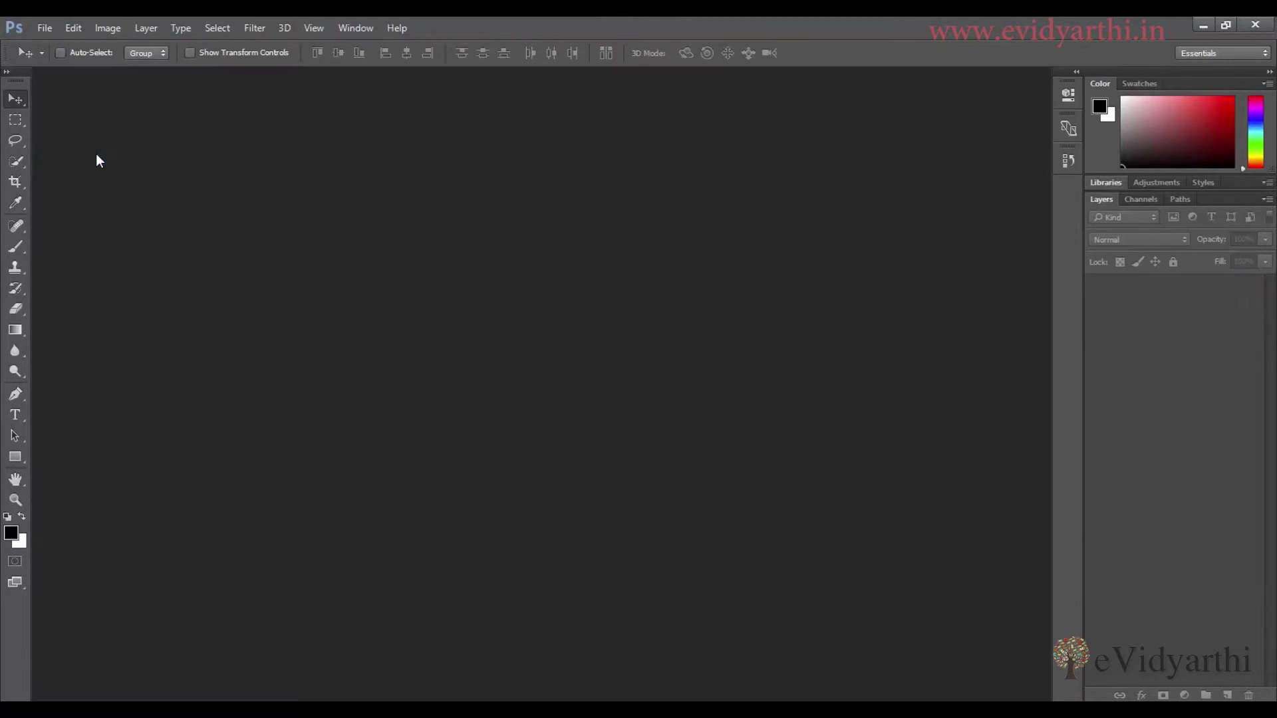